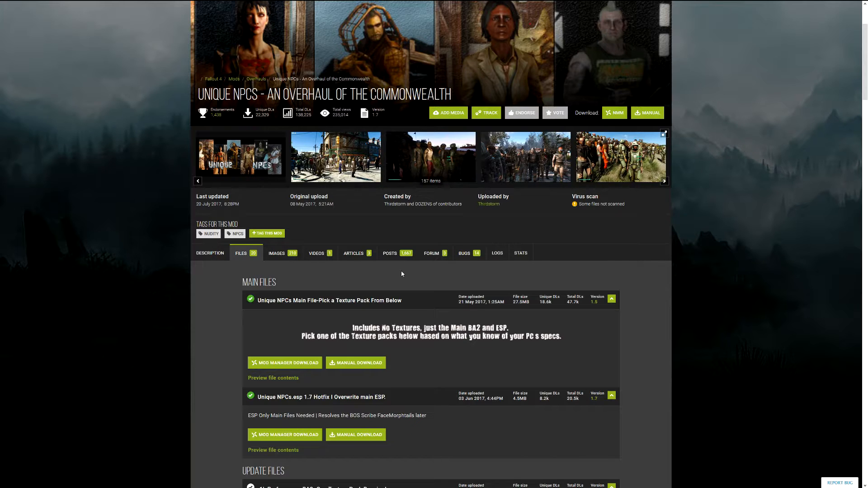
Step: Open the B.A.E. - Bethesda Archive Extractor mod page and find the Unique NPCs archives in Fallout 4's Data folder
{"action": "key", "text": "F11"}
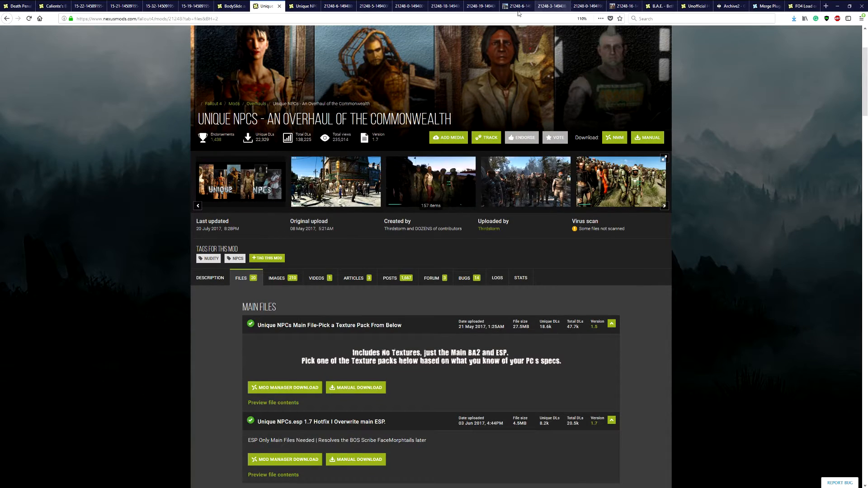
{"action": "left_click", "coordinate": [660, 6]}
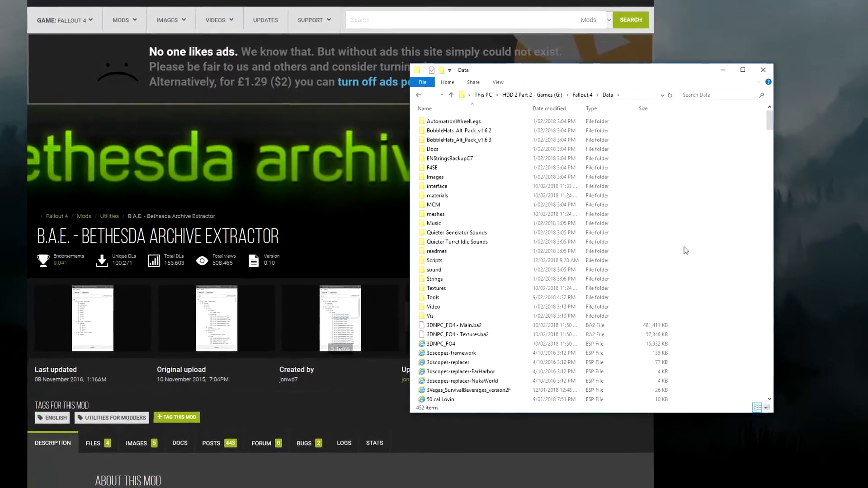
{"action": "key", "text": "u"}
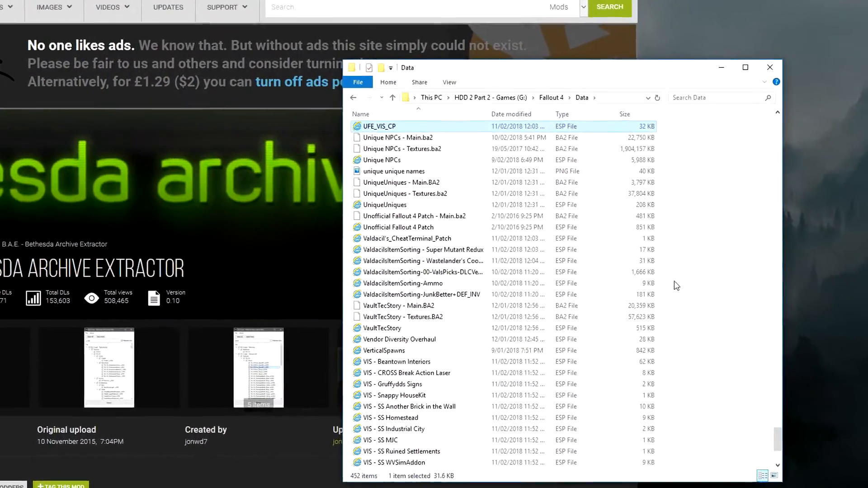
{"action": "key", "text": "Down"}
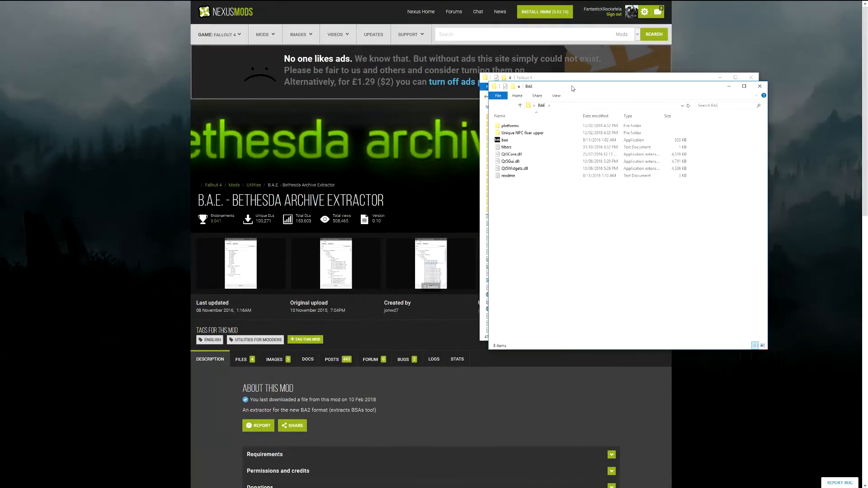
Step: Launch bae from the BAE folder and load the Unique NPCs - Main.ba2 archive into it
{"action": "left_click_drag", "start_coordinate": [564, 84], "coordinate": [273, 134]}
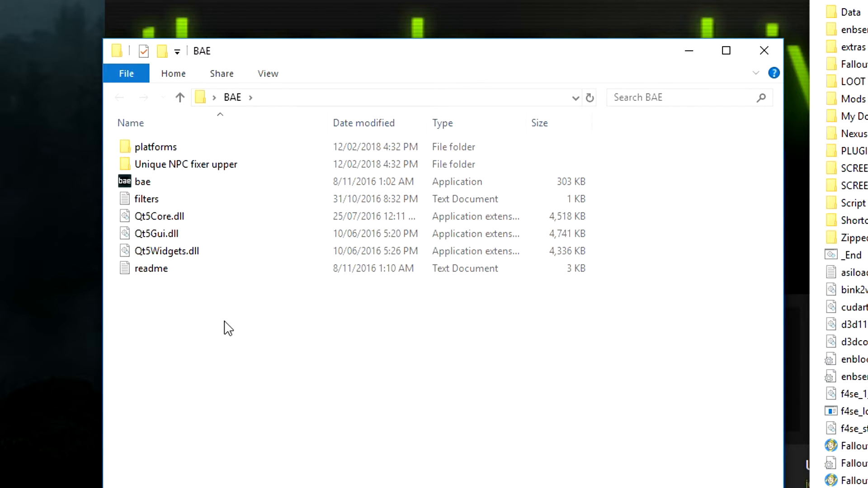
{"action": "double_click", "coordinate": [182, 182]}
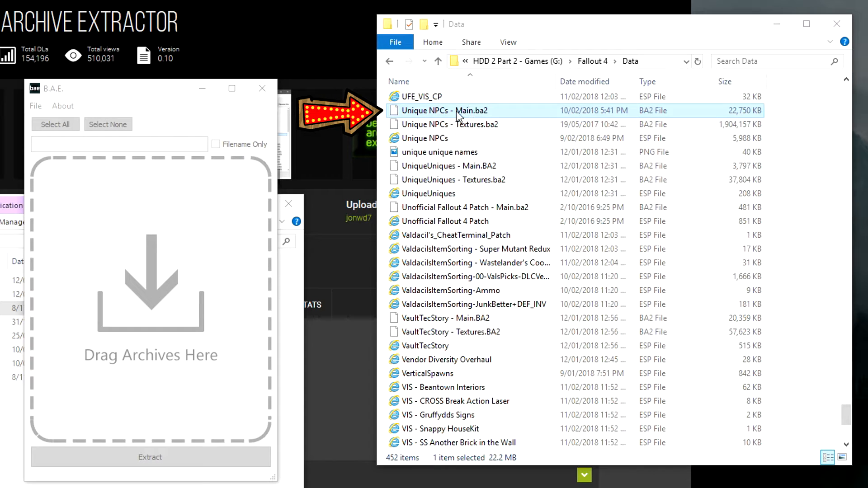
{"action": "left_click_drag", "start_coordinate": [460, 113], "coordinate": [149, 294]}
{"action": "left_click_drag", "start_coordinate": [372, 230], "coordinate": [373, 231]}
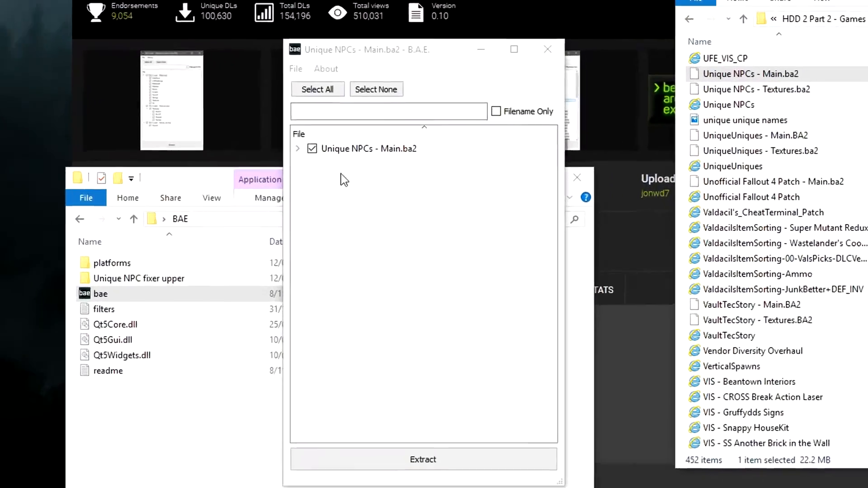
{"action": "left_click", "coordinate": [327, 170]}
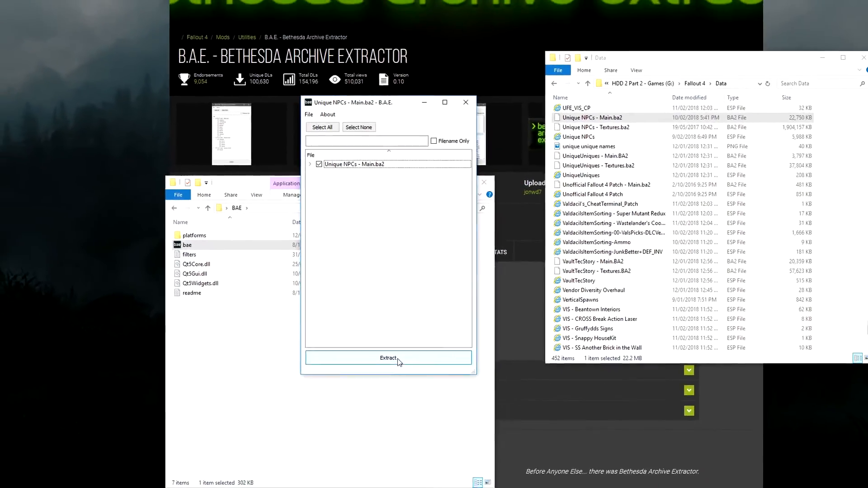
Step: Extract the loaded archive into a new folder named Unique NPCs Fix inside the BAE folder on the desktop
{"action": "left_click", "coordinate": [397, 359]}
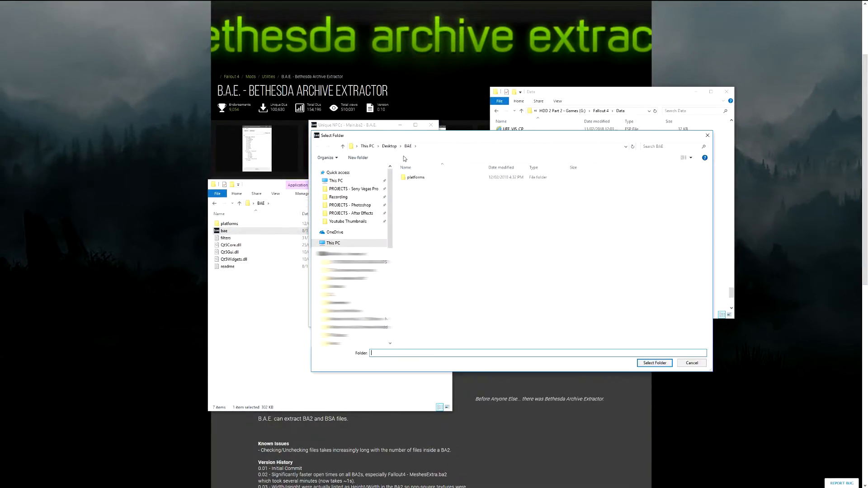
{"action": "right_click", "coordinate": [434, 214]}
{"action": "mouse_move", "coordinate": [415, 288]}
{"action": "left_click", "coordinate": [452, 288]}
{"action": "type", "text": "Unique NPC"}
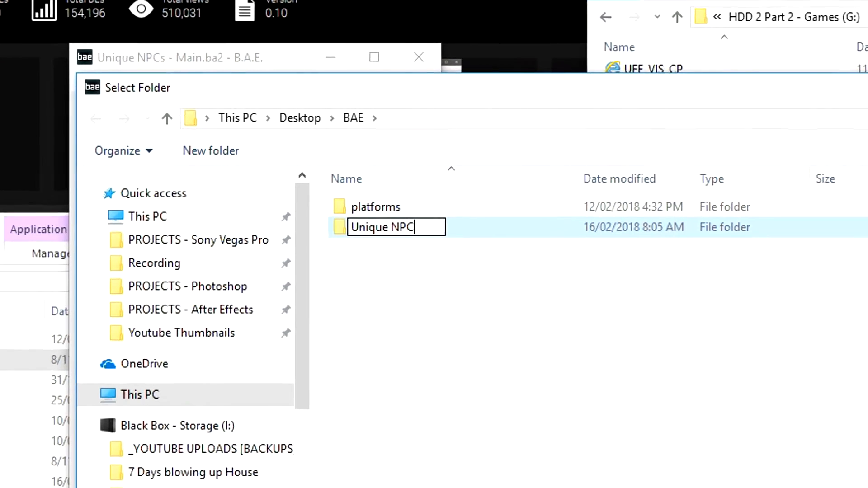
{"action": "type", "text": "s "}
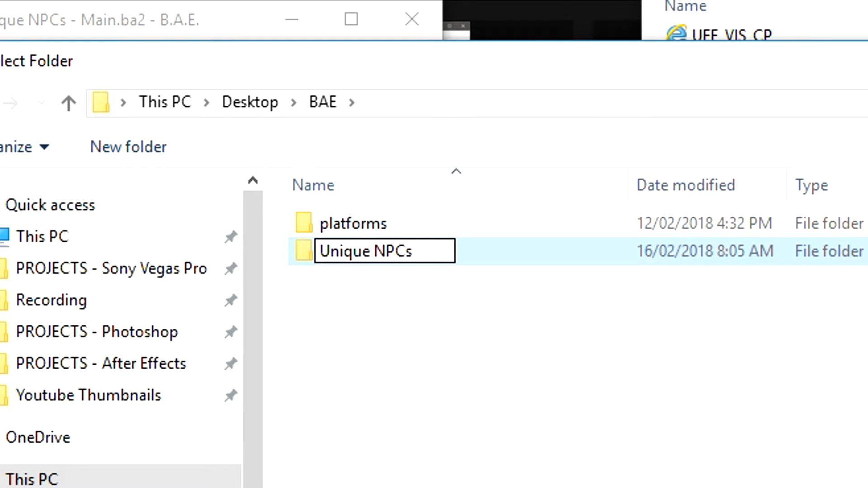
{"action": "type", "text": "Fix"}
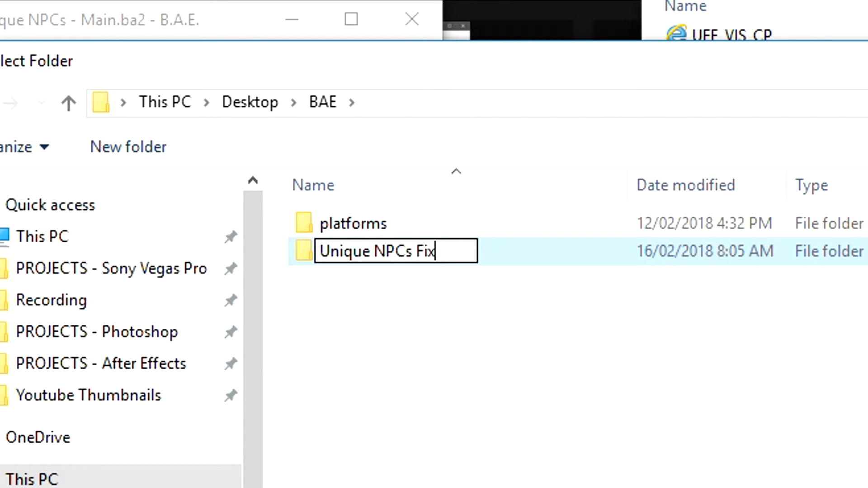
{"action": "left_click", "coordinate": [420, 292]}
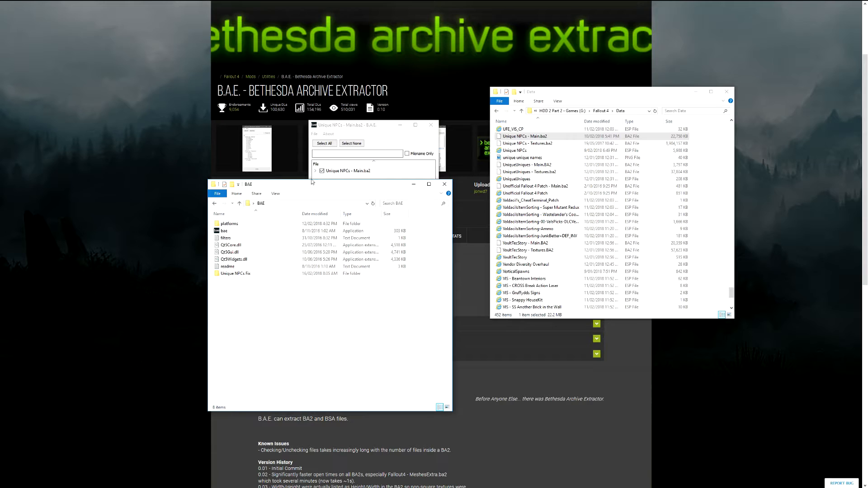
Step: Open the extracted Unique NPCs Fix folder and check the contents of its Materials and Meshes subfolders
{"action": "double_click", "coordinate": [234, 273]}
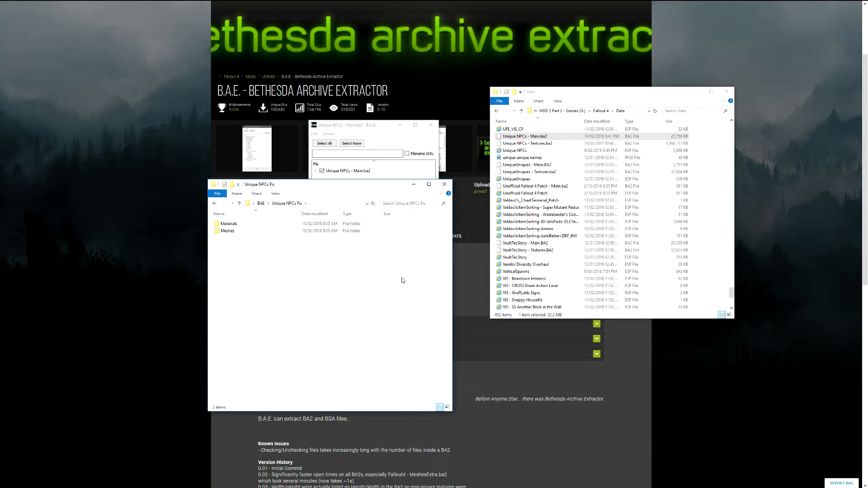
{"action": "double_click", "coordinate": [229, 223]}
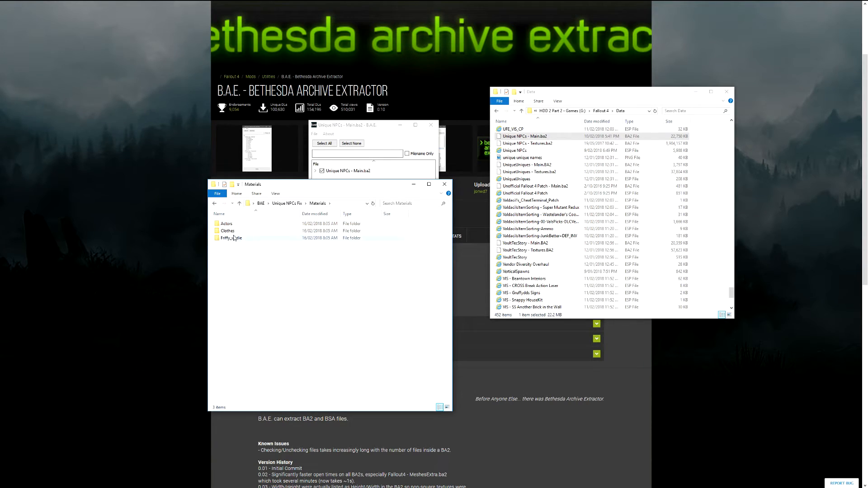
{"action": "key", "text": "BackSpace"}
{"action": "double_click", "coordinate": [232, 231]}
{"action": "key", "text": "BackSpace"}
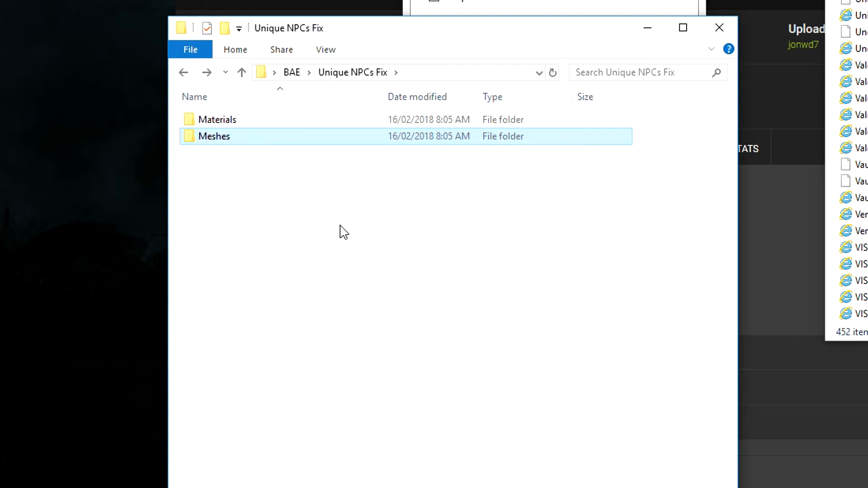
Step: Go to the Meshes > Actors > character > characterassets folder within Unique NPCs Fix
{"action": "double_click", "coordinate": [234, 144]}
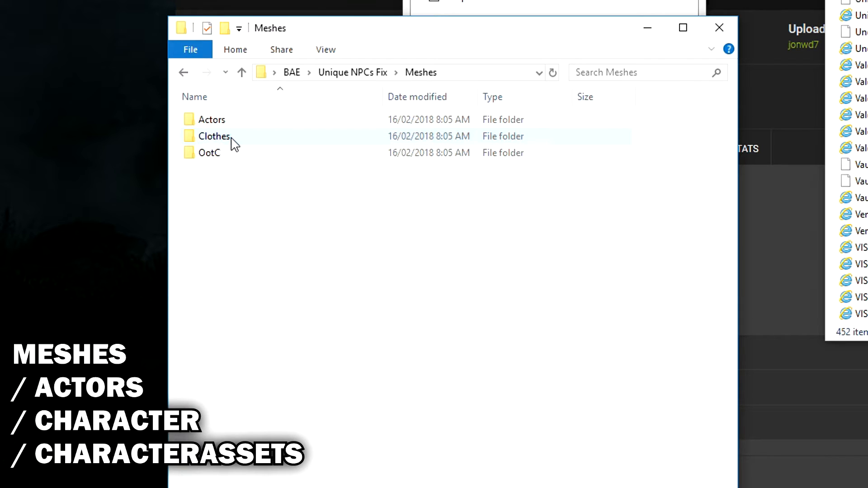
{"action": "double_click", "coordinate": [234, 125]}
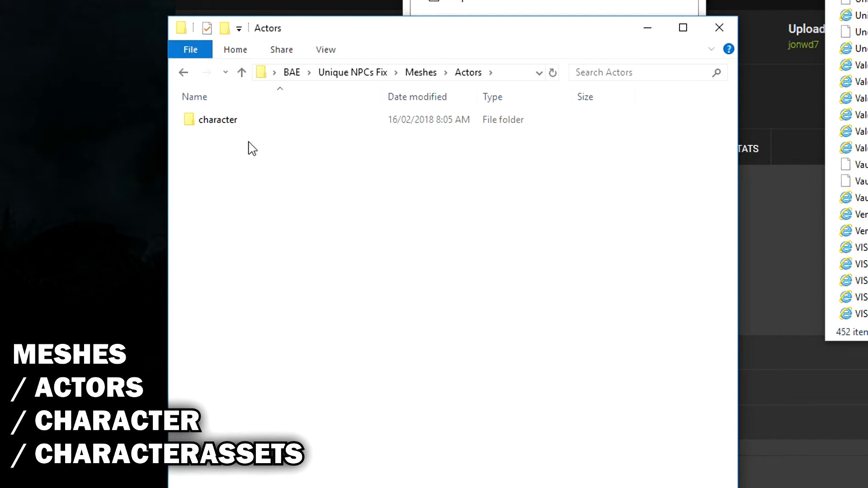
{"action": "double_click", "coordinate": [238, 121]}
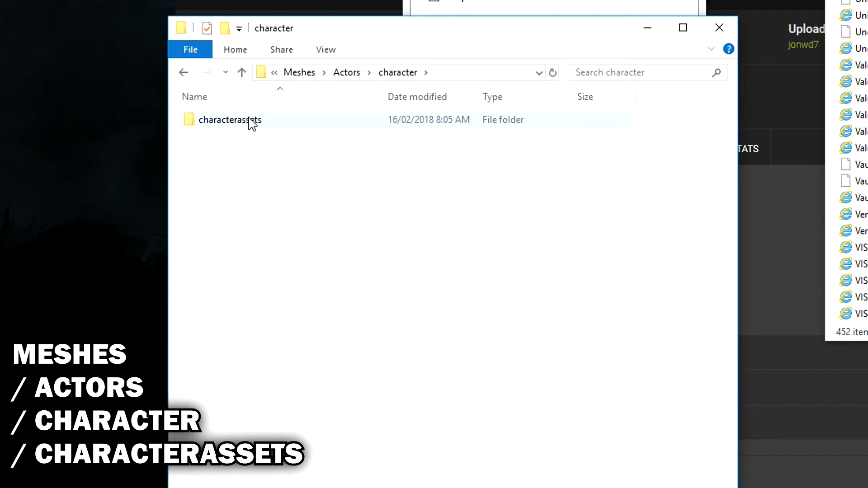
{"action": "double_click", "coordinate": [254, 120]}
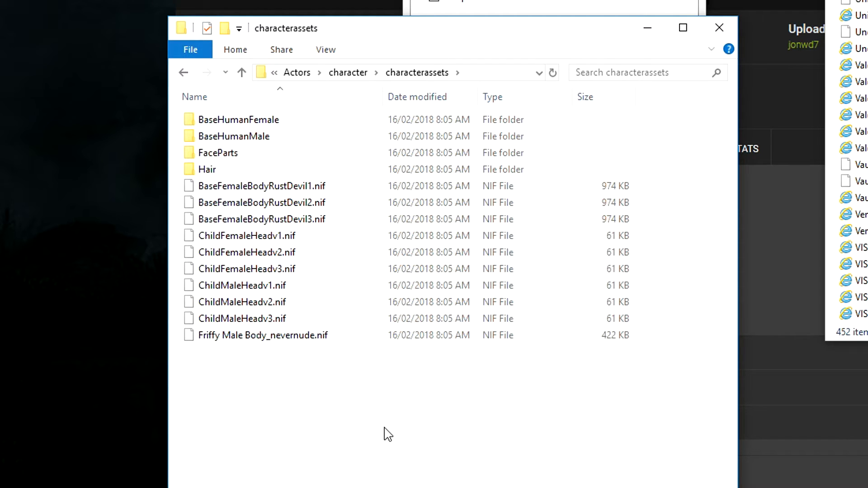
Step: Delete BaseFemaleBodyRustDevil1.nif and BaseFemaleBodyRustDevil2.nif from the characterassets folder
{"action": "left_click", "coordinate": [266, 189]}
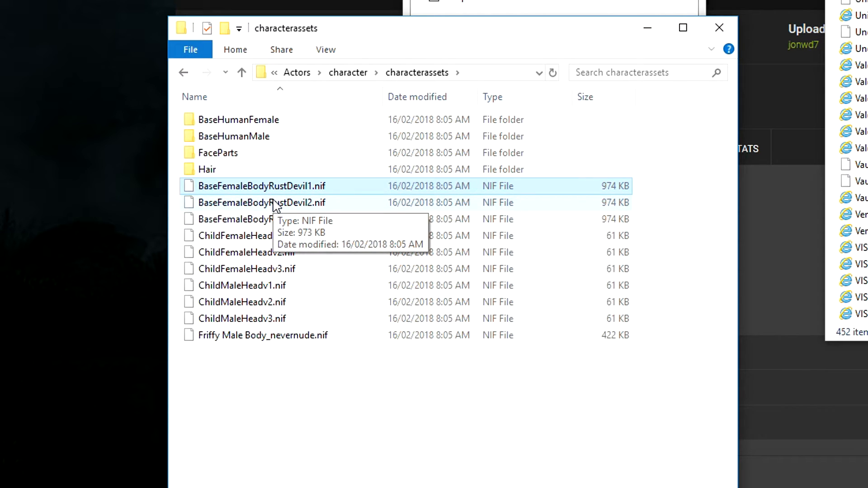
{"action": "left_click", "coordinate": [276, 204], "text": "ctrl"}
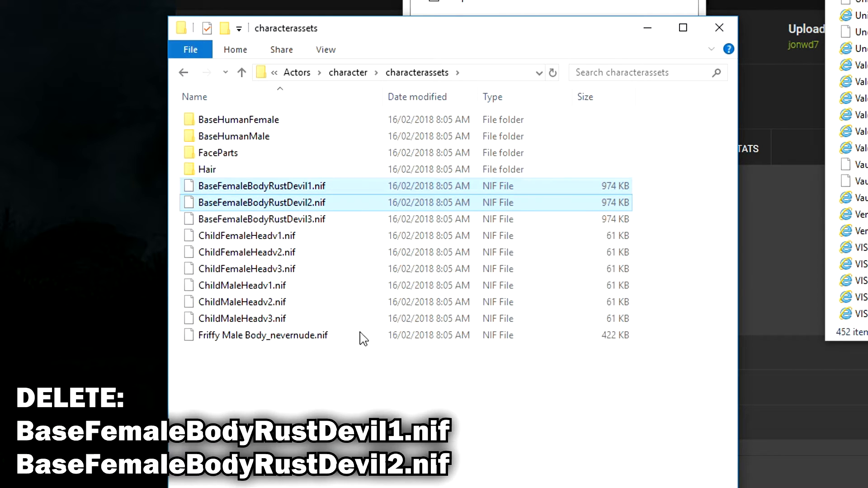
{"action": "key", "text": "Delete"}
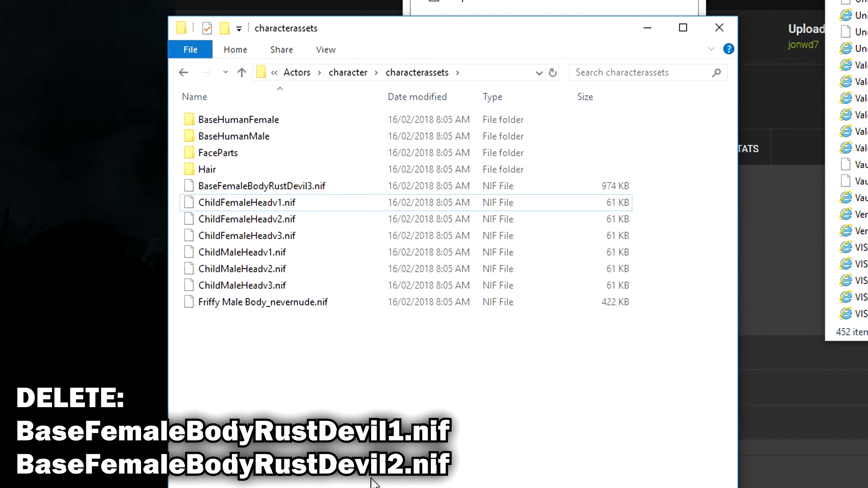
Step: Make two copies of BaseFemaleBodyRustDevil3.nif in the characterassets folder
{"action": "left_click", "coordinate": [318, 187]}
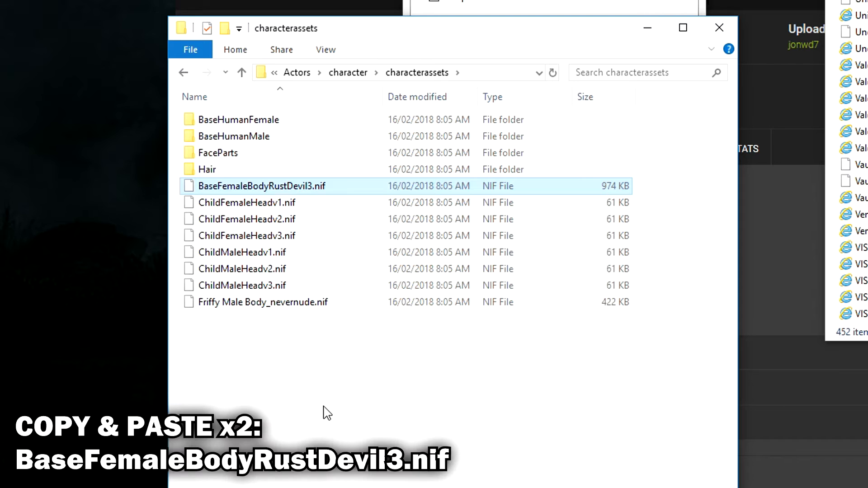
{"action": "right_click", "coordinate": [266, 187]}
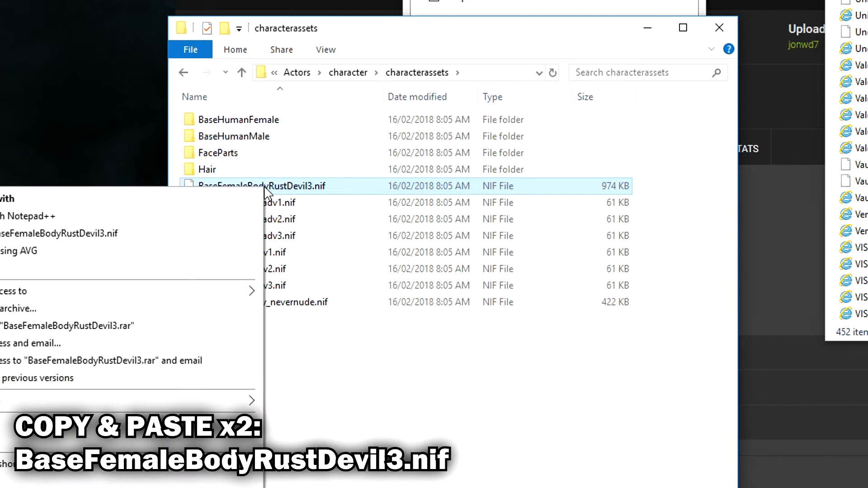
{"action": "left_click", "coordinate": [8, 443]}
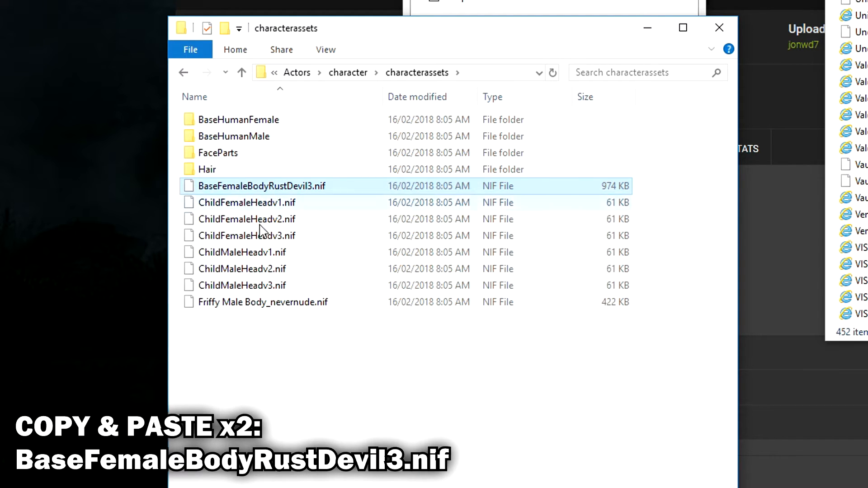
{"action": "right_click", "coordinate": [296, 372]}
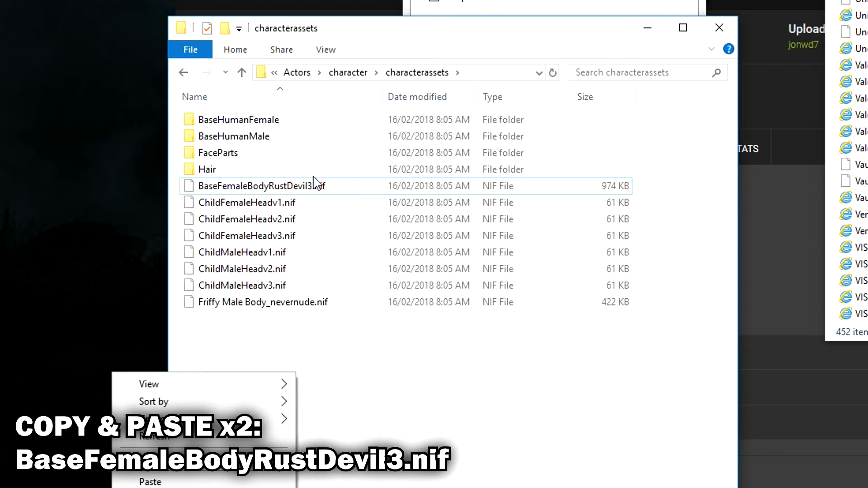
{"action": "left_click", "coordinate": [179, 479]}
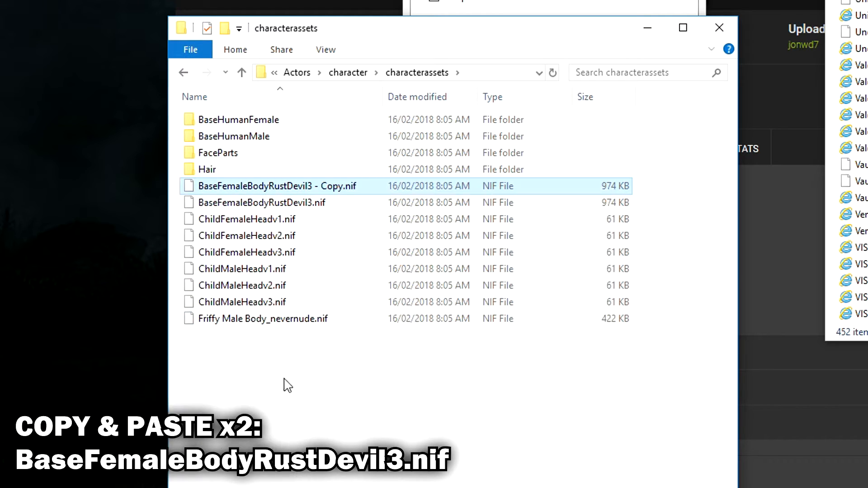
{"action": "right_click", "coordinate": [299, 401]}
{"action": "left_click", "coordinate": [227, 484]}
Step: Rename "BaseFemaleBodyRustDevil3 - Copy.nif" as BaseFemaleBodyRustDevil2.nif
{"action": "left_click", "coordinate": [324, 219]}
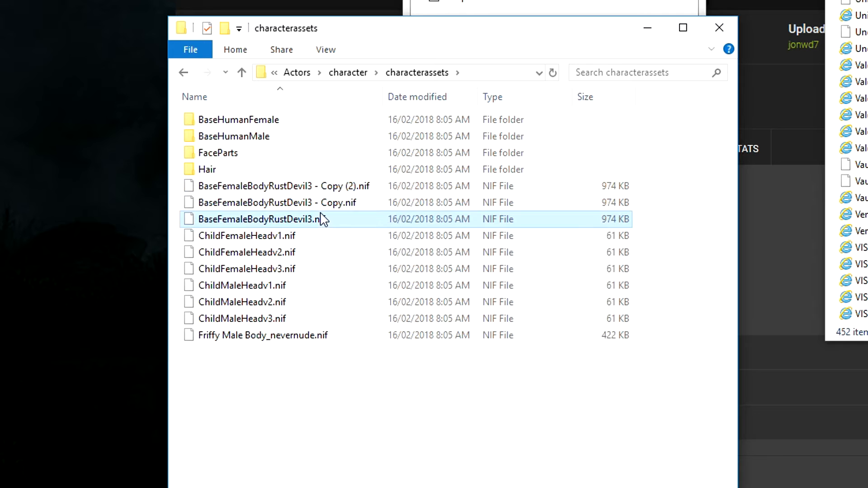
{"action": "left_click", "coordinate": [322, 207]}
{"action": "left_click", "coordinate": [338, 205]}
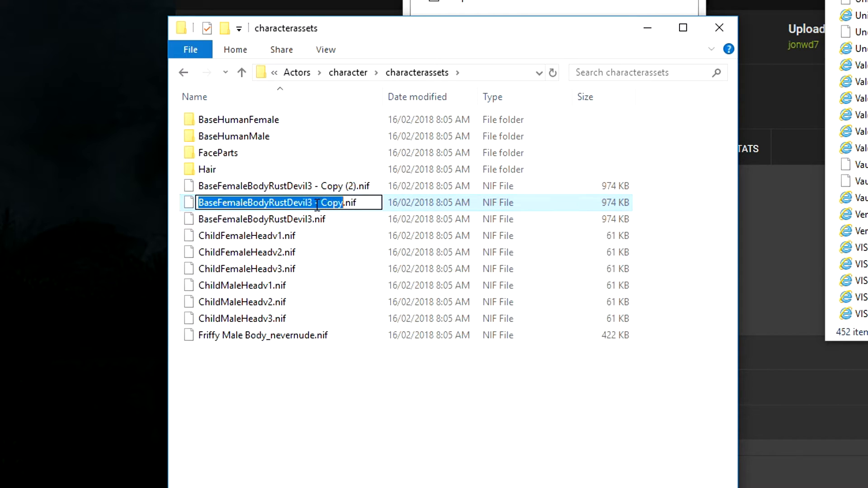
{"action": "left_click_drag", "start_coordinate": [309, 202], "coordinate": [371, 202]}
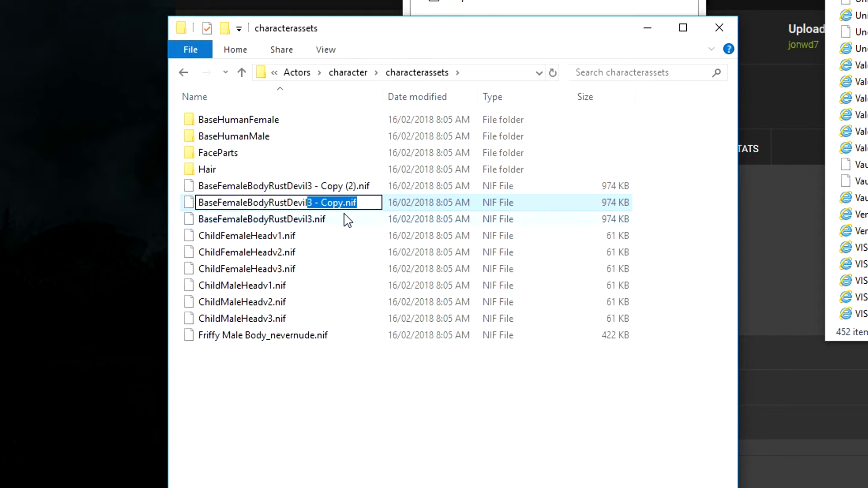
{"action": "type", "text": "2"}
{"action": "key", "text": "ctrl+z"}
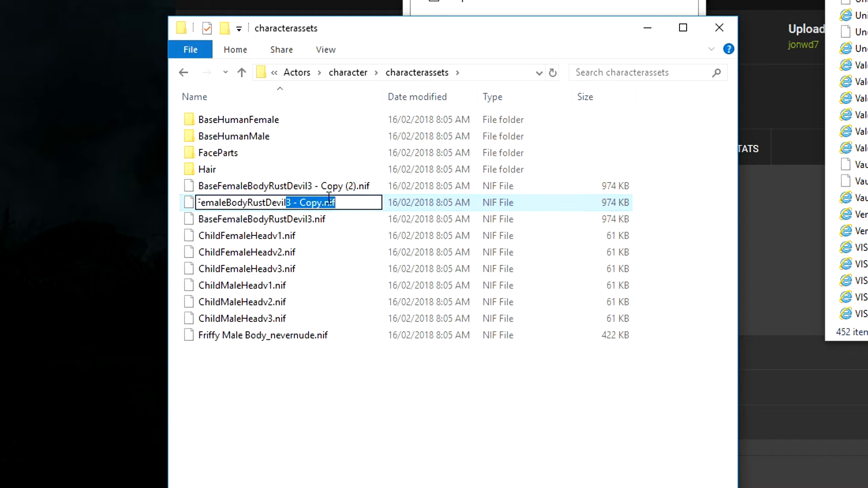
{"action": "left_click", "coordinate": [323, 203]}
{"action": "key", "text": "shift+Left"}
{"action": "key", "text": "shift+Left"}
{"action": "key", "text": "shift+Left"}
{"action": "key", "text": "shift+Left"}
{"action": "key", "text": "shift+Left"}
{"action": "key", "text": "shift+Left"}
{"action": "key", "text": "shift+Left"}
{"action": "key", "text": "shift+Left"}
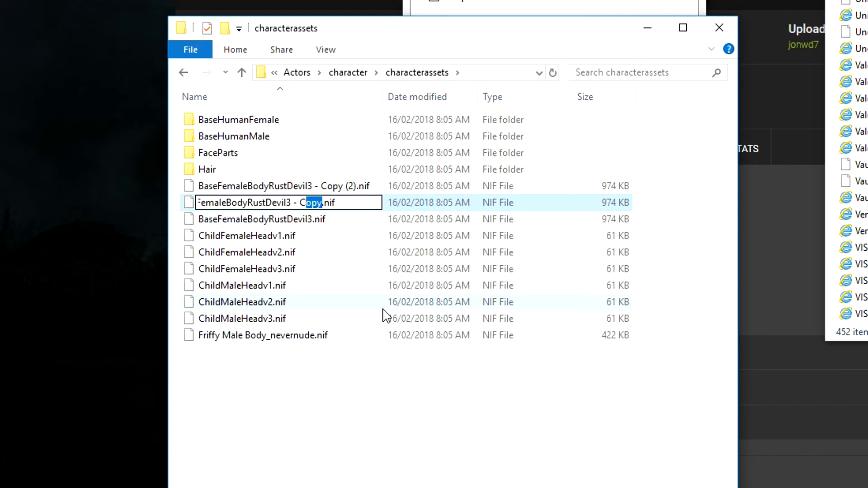
{"action": "type", "text": "2"}
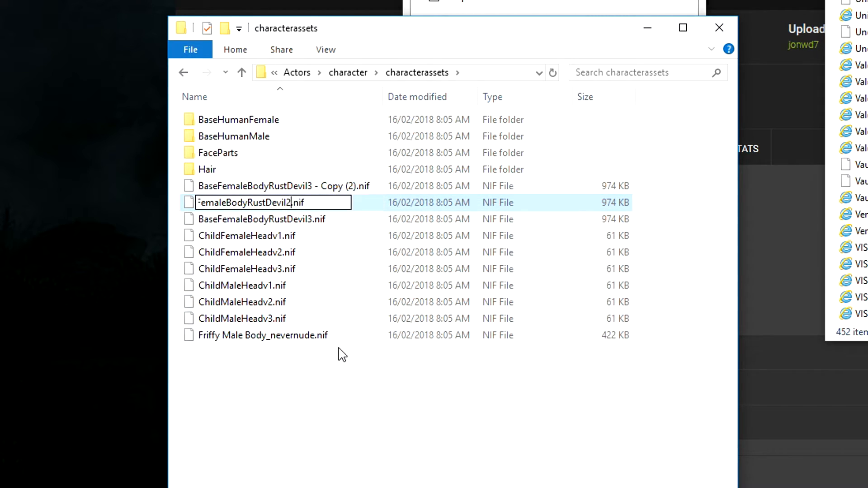
Step: Rename "BaseFemaleBodyRustDevil3 - Copy (2).nif" as BaseFemaleBodyRustDevil1.nif
{"action": "left_click", "coordinate": [323, 189]}
{"action": "left_click", "coordinate": [307, 202]}
{"action": "left_click", "coordinate": [309, 202]}
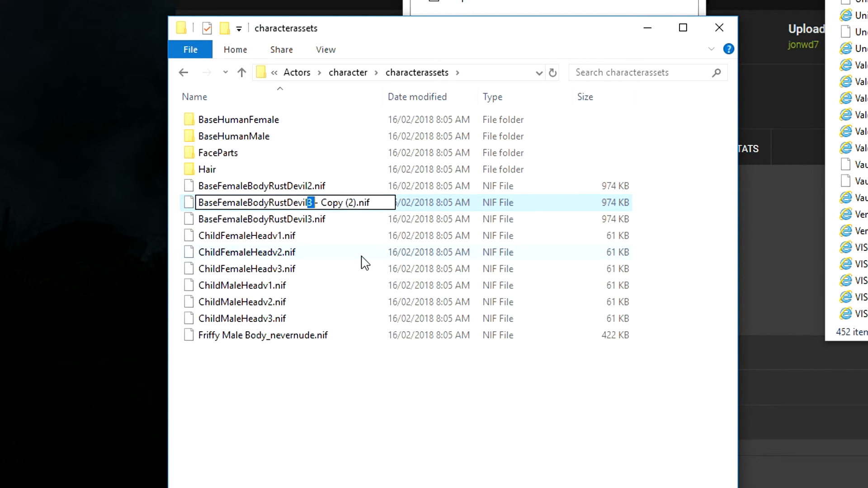
{"action": "key", "text": "shift+Right"}
{"action": "key", "text": "shift+Right"}
{"action": "key", "text": "shift+Right"}
{"action": "key", "text": "shift+Right"}
{"action": "key", "text": "shift+Right"}
{"action": "key", "text": "shift+Right"}
{"action": "key", "text": "shift+Right"}
{"action": "key", "text": "shift+Right"}
{"action": "type", "text": "1"}
{"action": "left_click", "coordinate": [250, 417]}
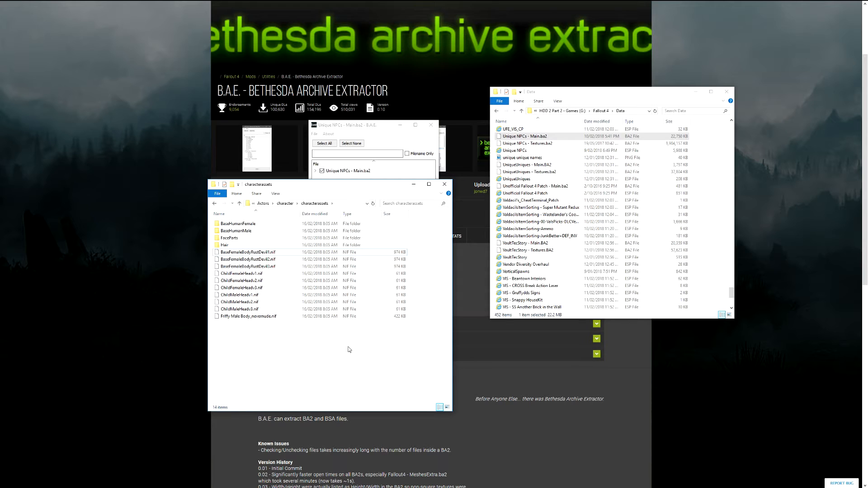
Step: Return to the BAE folder, close the B.A.E. extractor and bring up the Fallout 4 Creation Kit folder
{"action": "left_click_drag", "start_coordinate": [324, 183], "coordinate": [124, 13]}
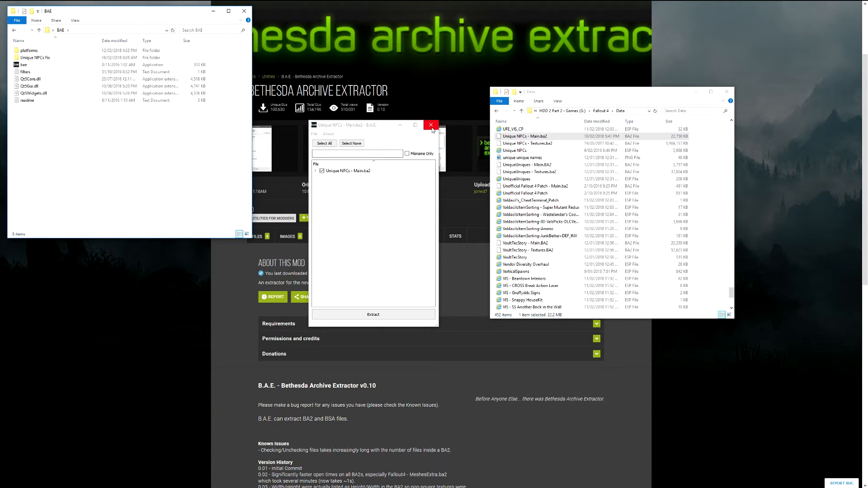
{"action": "left_click", "coordinate": [430, 126]}
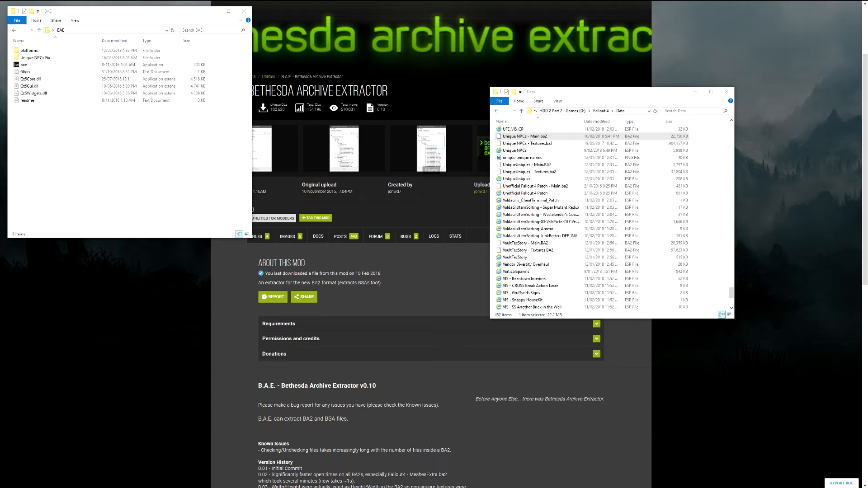
{"action": "left_click_drag", "start_coordinate": [663, 96], "coordinate": [343, 255]}
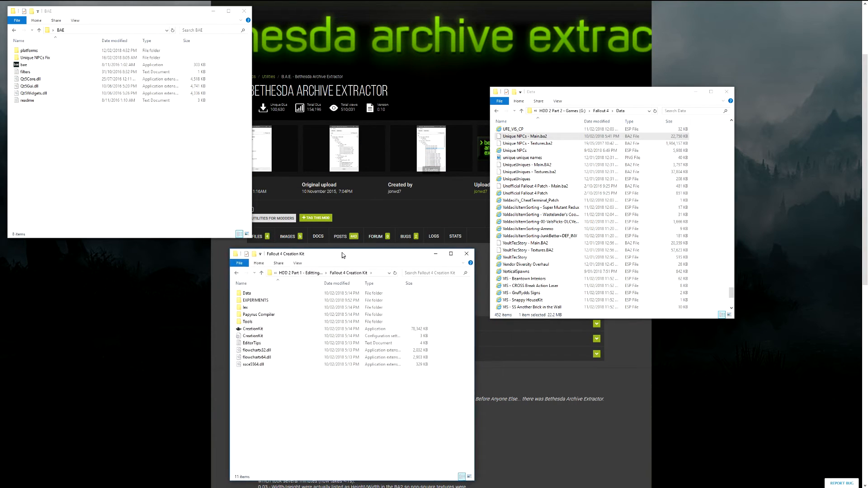
{"action": "left_click_drag", "start_coordinate": [297, 385], "coordinate": [248, 281]}
{"action": "left_click_drag", "start_coordinate": [186, 102], "coordinate": [186, 105]}
{"action": "left_click", "coordinate": [248, 364]}
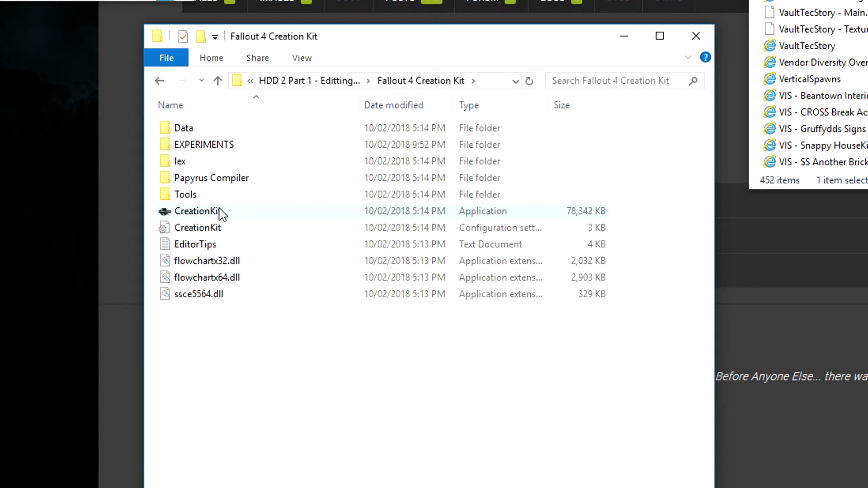
Step: Launch the Archive2 application from the Creation Kit's Tools > Archive2 folder
{"action": "double_click", "coordinate": [214, 196]}
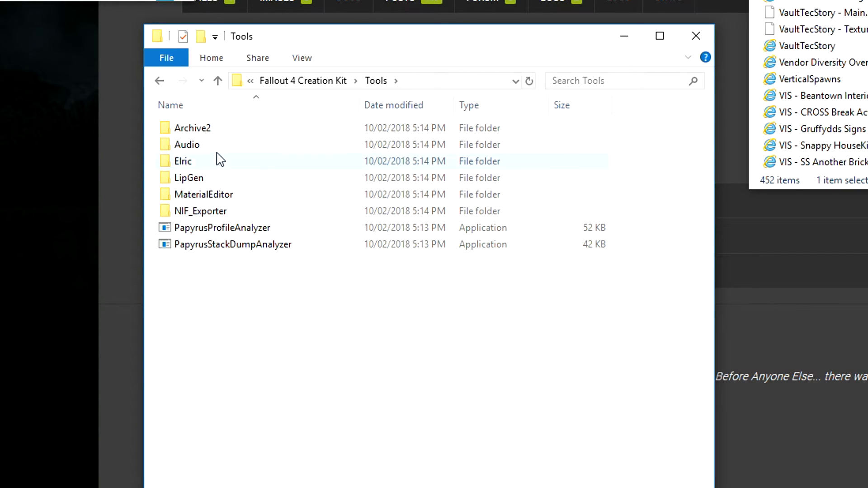
{"action": "double_click", "coordinate": [239, 131]}
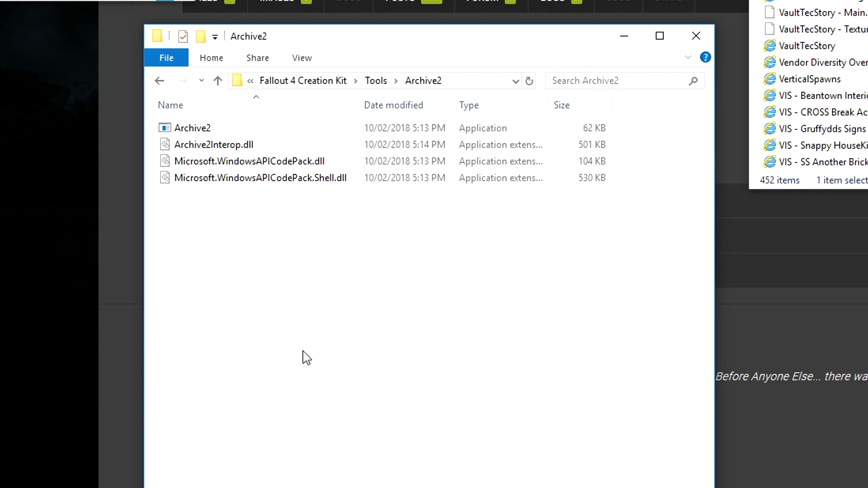
{"action": "double_click", "coordinate": [221, 134]}
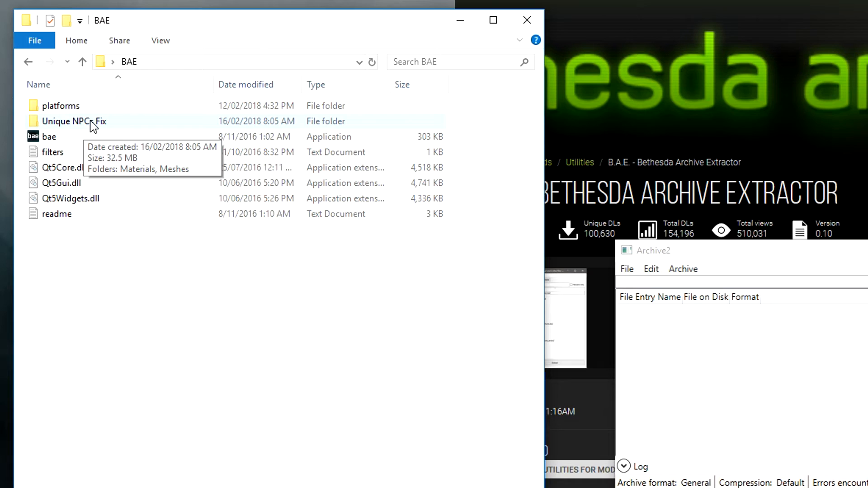
Step: Add the Materials and Meshes folders from Unique NPCs Fix to the empty Archive2 archive
{"action": "double_click", "coordinate": [47, 57]}
{"action": "left_click_drag", "start_coordinate": [90, 156], "coordinate": [54, 105]}
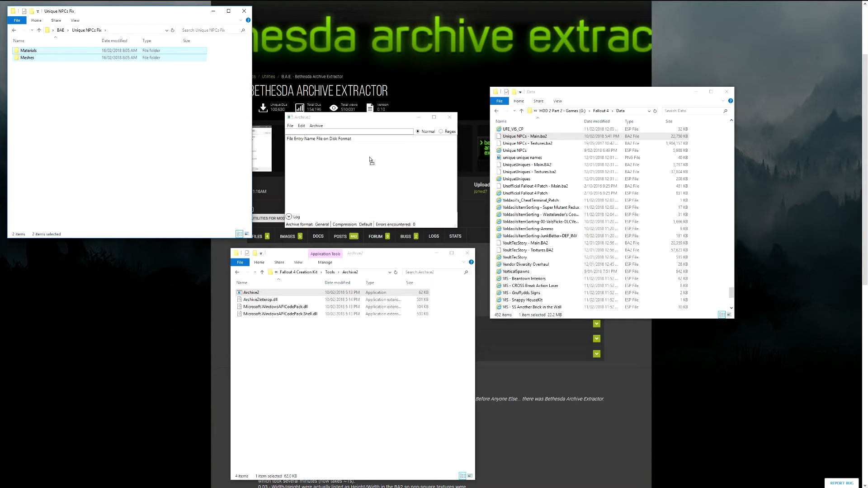
{"action": "left_click_drag", "start_coordinate": [371, 161], "coordinate": [372, 163]}
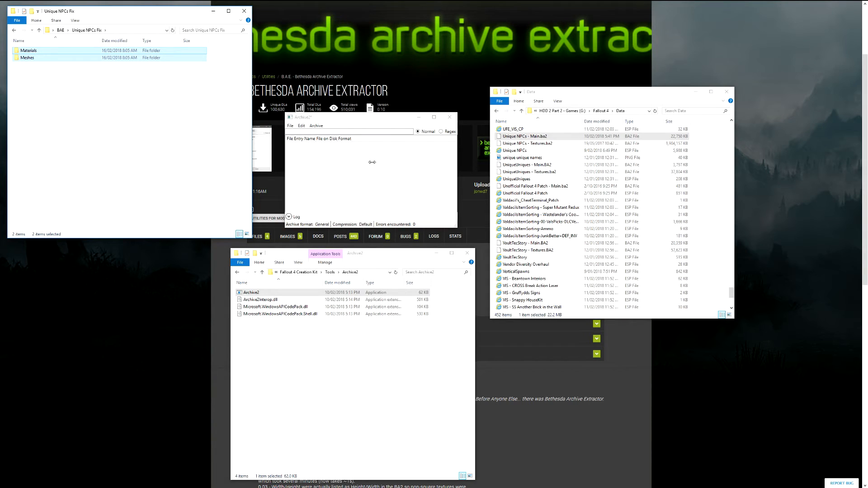
Step: Start saving the archive under a new name, choosing the Unique NPCs Fix folder as the destination
{"action": "left_click", "coordinate": [292, 126]}
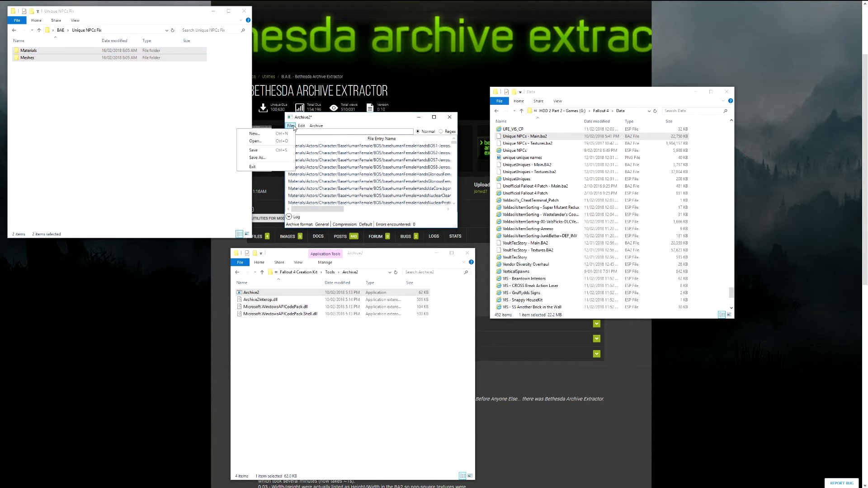
{"action": "left_click", "coordinate": [272, 157]}
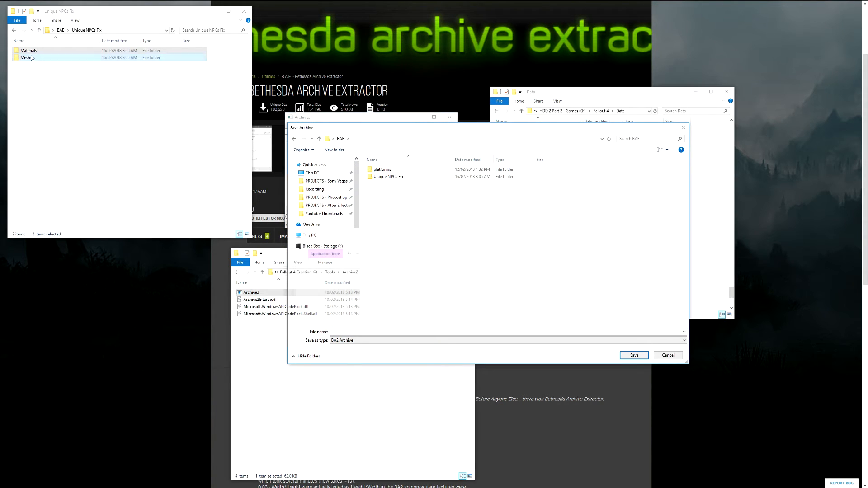
{"action": "double_click", "coordinate": [394, 177]}
{"action": "left_click", "coordinate": [380, 332]}
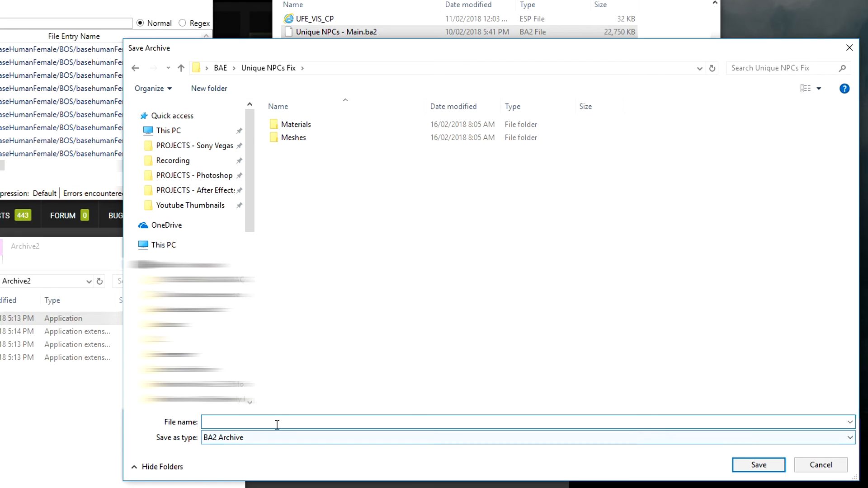
{"action": "type", "text": "niq"}
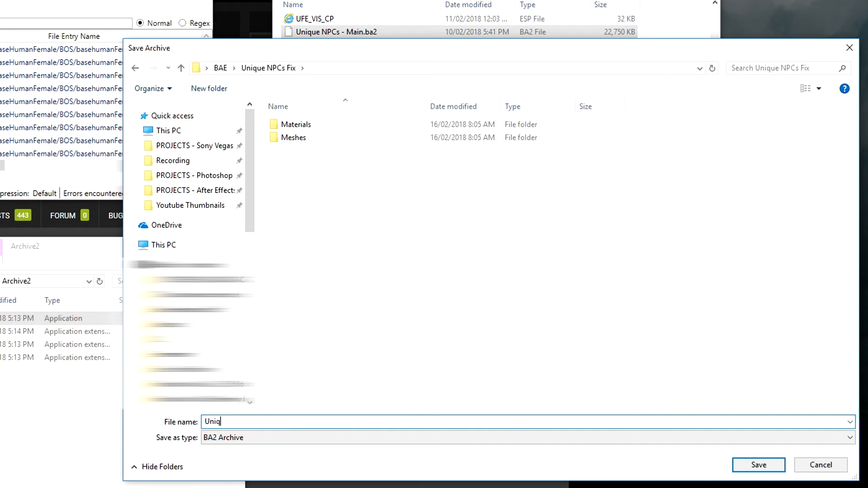
{"action": "key", "text": "BackSpace"}
Step: Copy the original main archive's name from the Data folder and save the new BA2 archive as "Unique NPCs - Main"
{"action": "left_click", "coordinate": [348, 33]}
{"action": "left_click", "coordinate": [357, 33]}
{"action": "key", "text": "ctrl+c"}
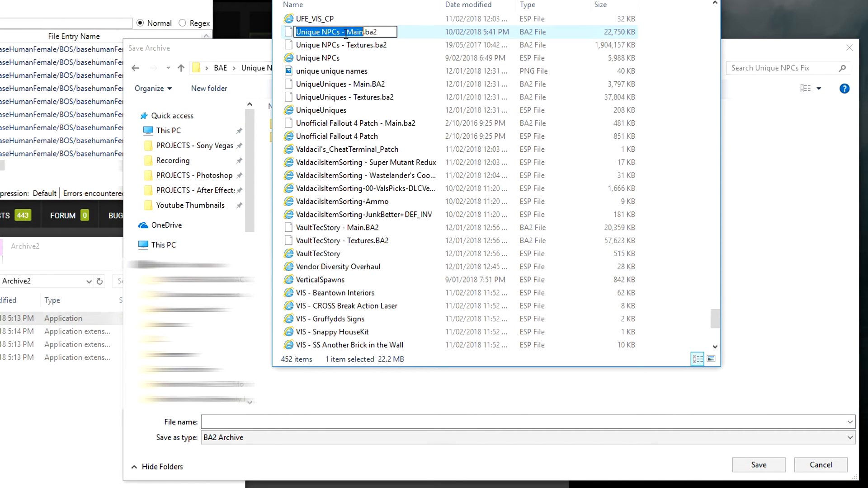
{"action": "left_click", "coordinate": [726, 207]}
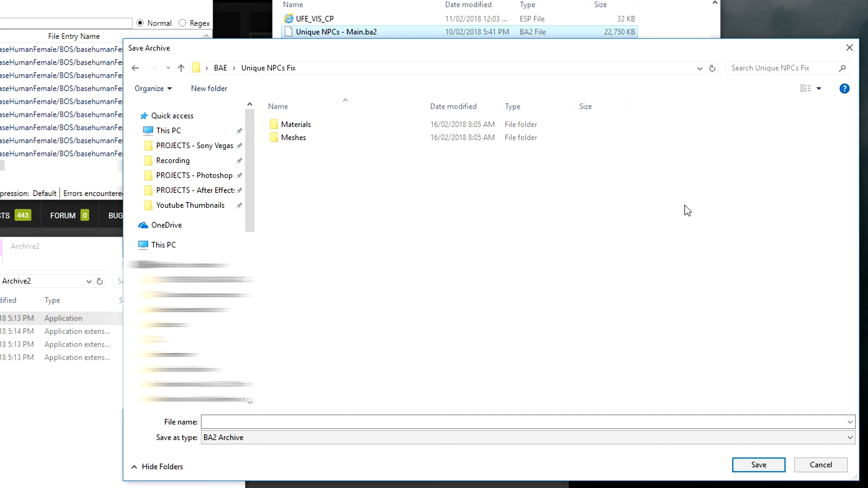
{"action": "left_click", "coordinate": [279, 419]}
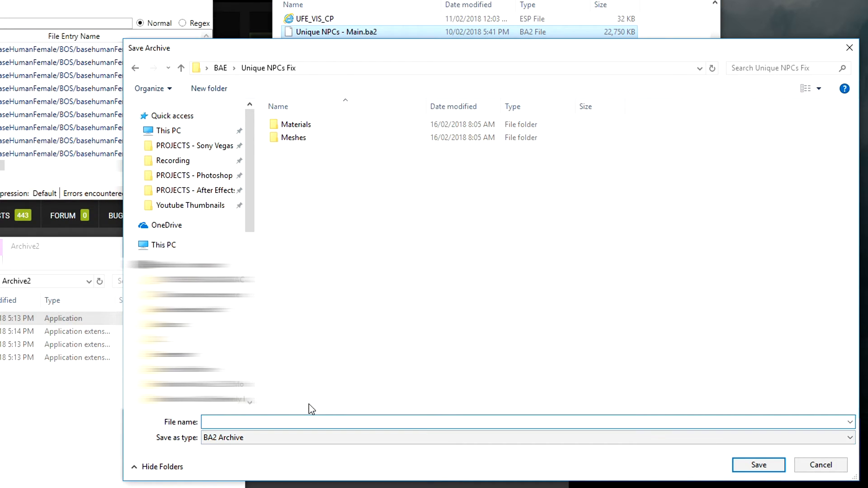
{"action": "key", "text": "ctrl+v"}
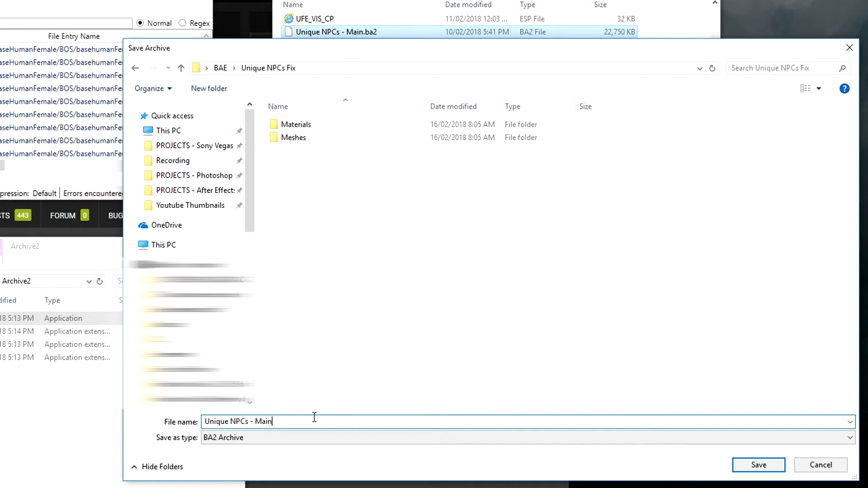
{"action": "left_click", "coordinate": [760, 465]}
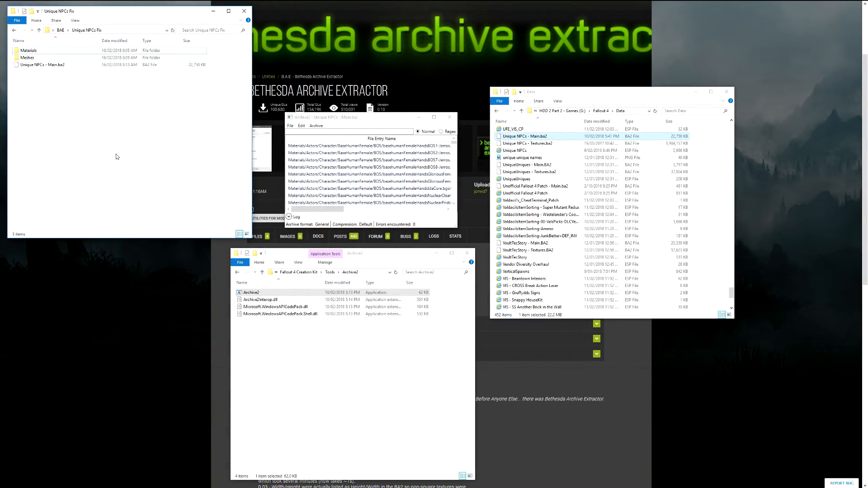
Step: Rename the original "Unique NPCs - Main.ba2" in the Fallout 4 Data folder as "Unique NPCs - Main.ba2.old", accepting the extension change
{"action": "left_click", "coordinate": [51, 67]}
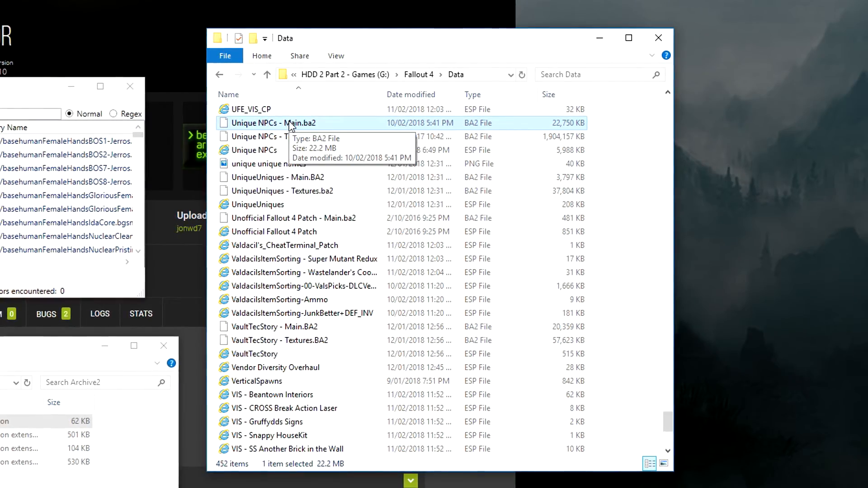
{"action": "left_click", "coordinate": [296, 124]}
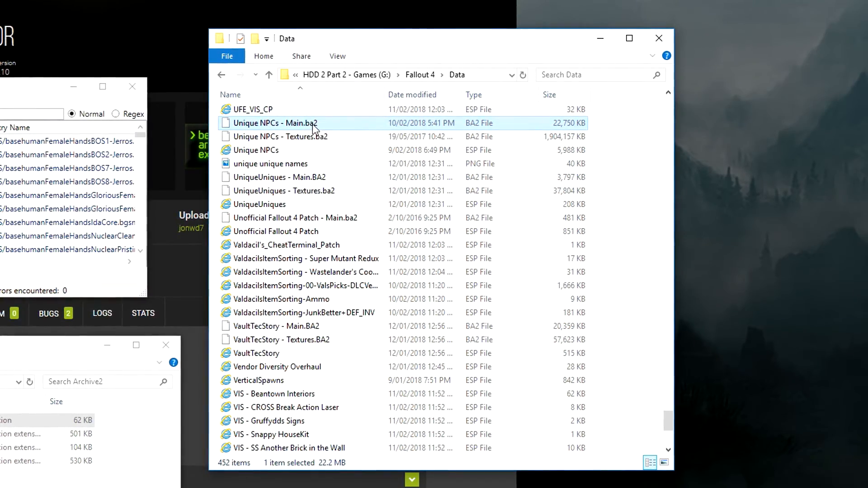
{"action": "left_click", "coordinate": [324, 123]}
{"action": "type", "text": ".old"}
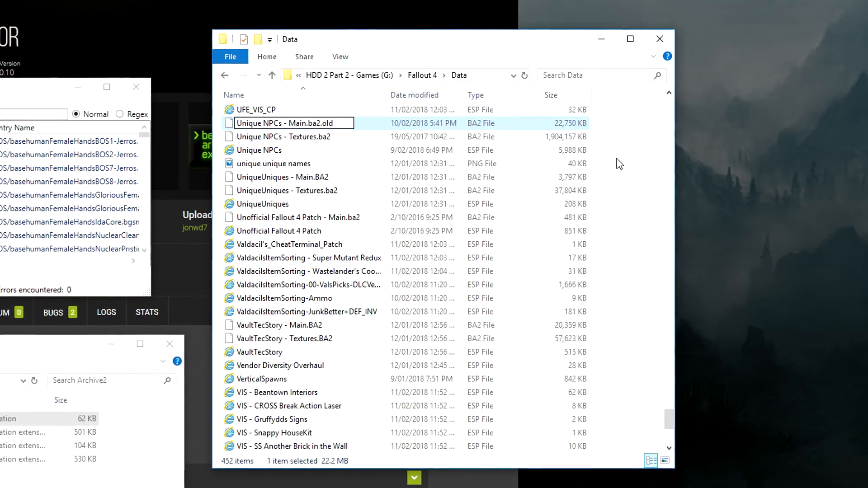
{"action": "key", "text": "Return"}
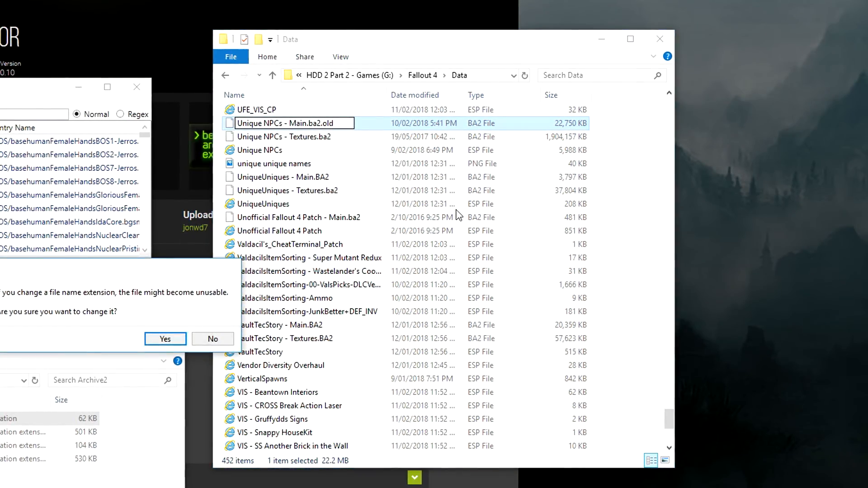
{"action": "left_click", "coordinate": [166, 339]}
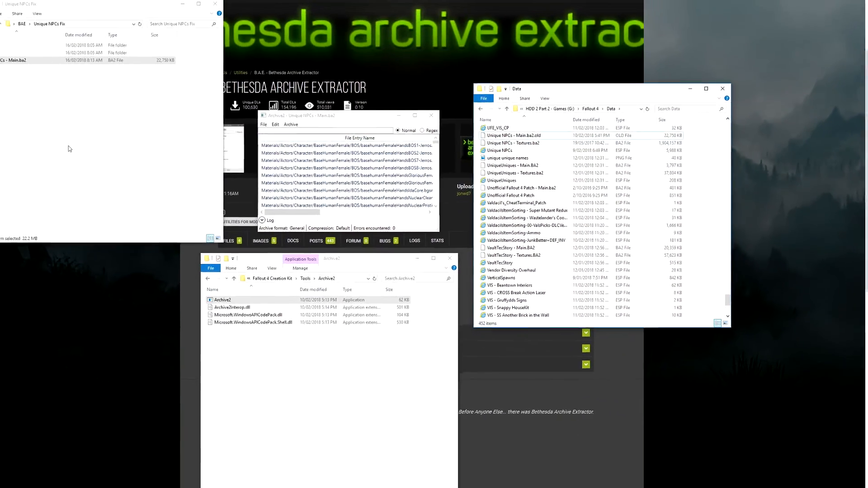
Step: Copy the new "Unique NPCs - Main.ba2" from Unique NPCs Fix into the Fallout 4 Data folder
{"action": "left_click", "coordinate": [69, 149]}
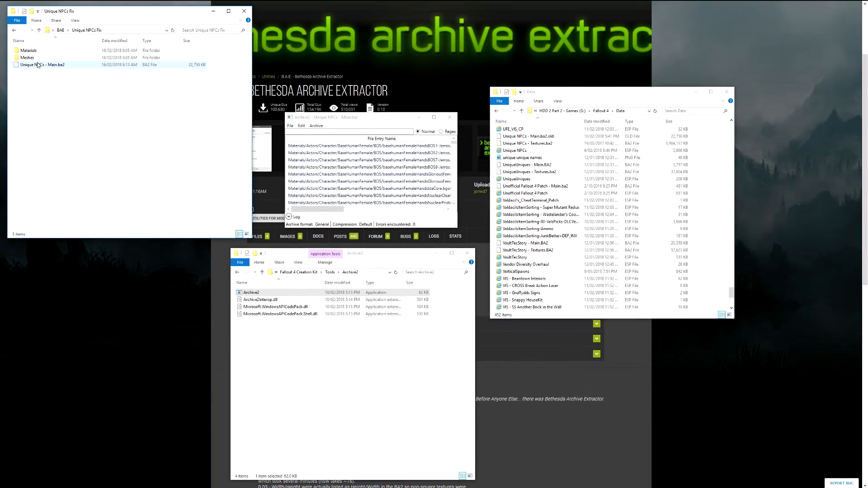
{"action": "left_click_drag", "start_coordinate": [37, 67], "coordinate": [709, 147]}
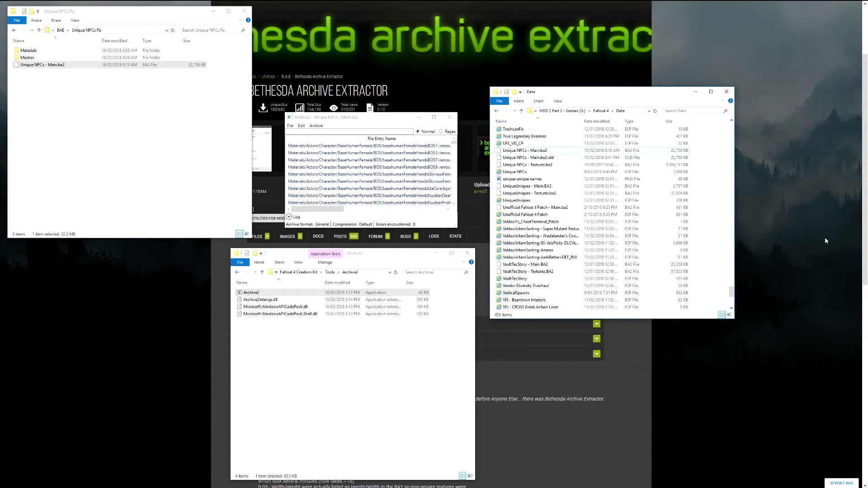
{"action": "left_click", "coordinate": [161, 177]}
Step: Close the Archive2 application and its Creation Kit folder window, leaving the Unique NPCs Fix folder open
{"action": "left_click", "coordinate": [325, 352]}
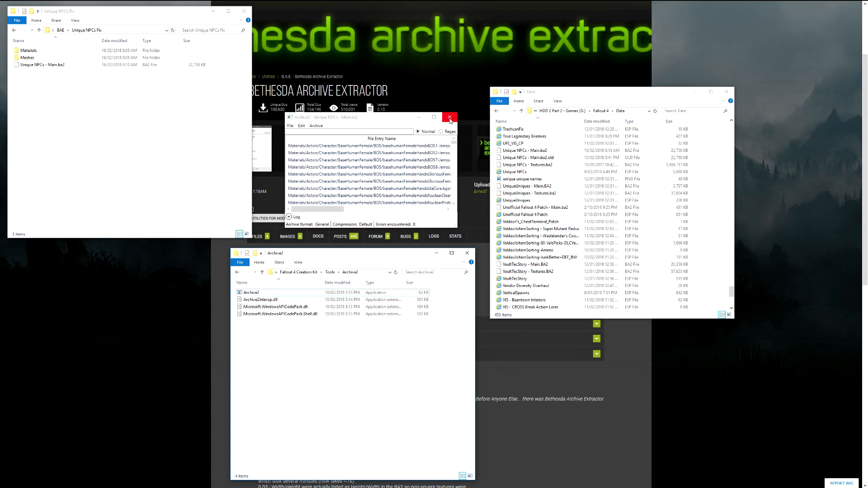
{"action": "left_click", "coordinate": [450, 119]}
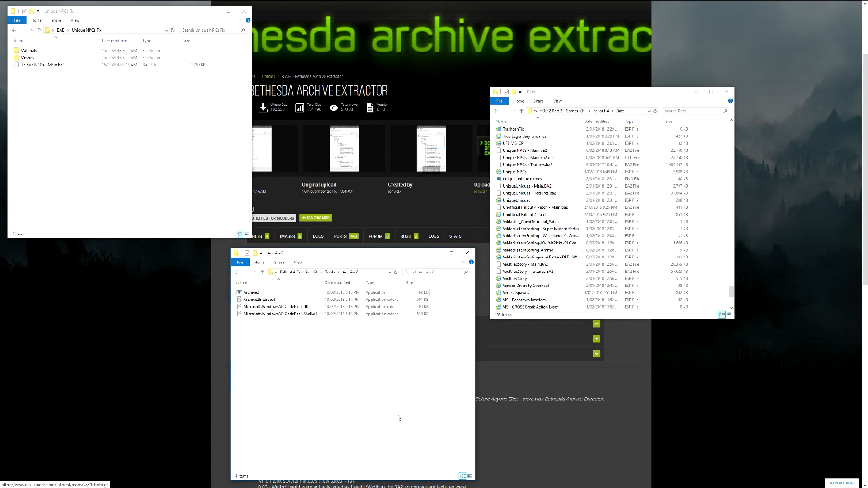
{"action": "left_click", "coordinate": [465, 254]}
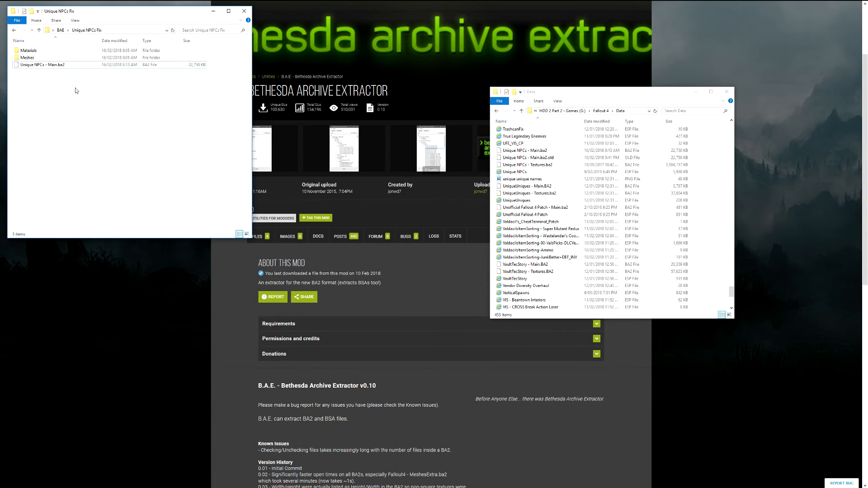
{"action": "left_click_drag", "start_coordinate": [81, 14], "coordinate": [275, 178]}
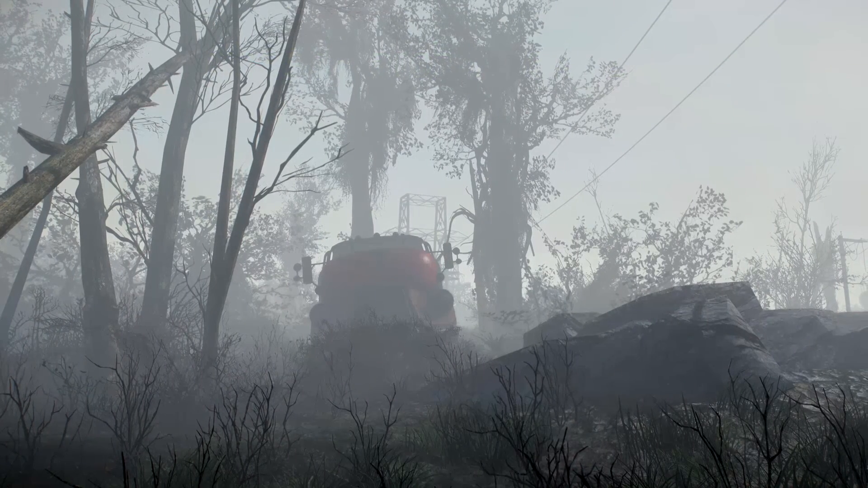